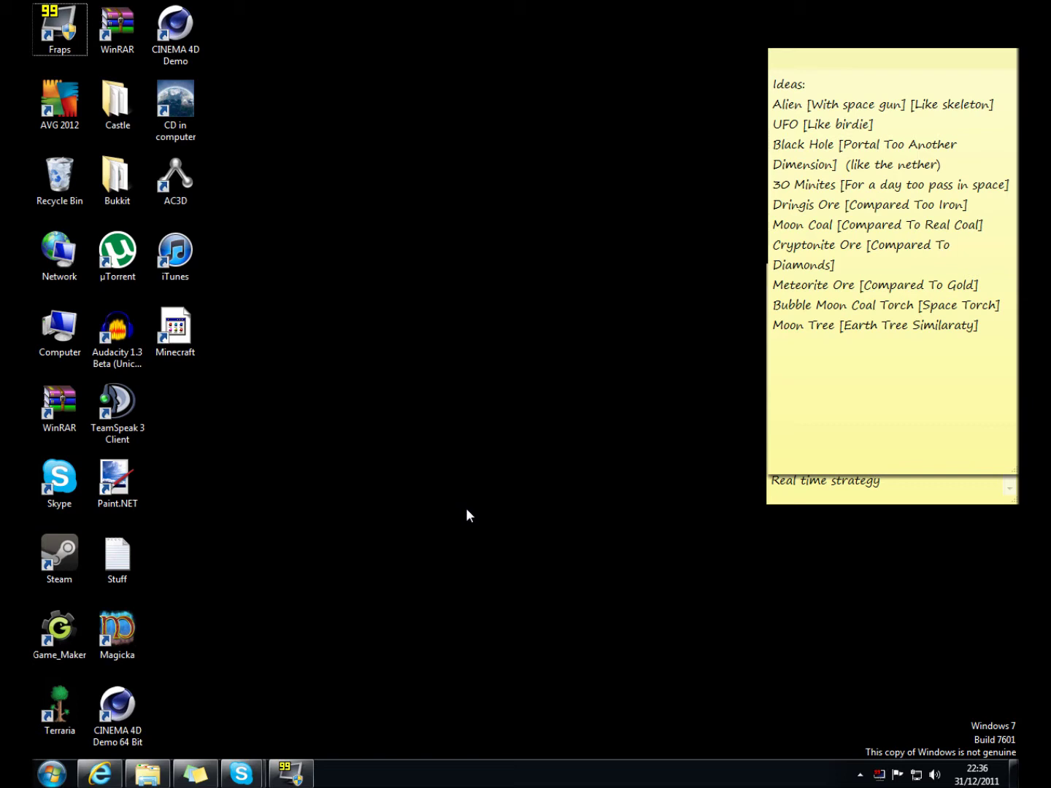
Step: Open My Documents and launch the Firework game to show fireworks over a starry sky
{"action": "left_click", "coordinate": [147, 773]}
{"action": "left_click", "coordinate": [345, 660]}
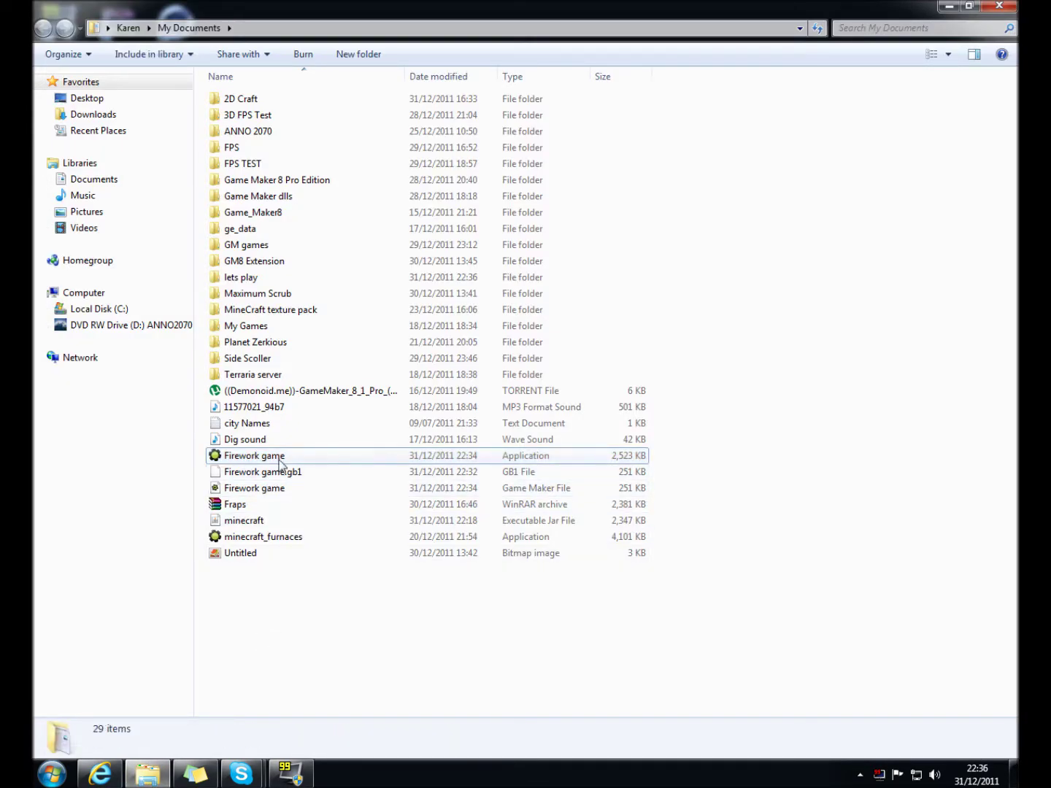
{"action": "mouse_move", "coordinate": [255, 455]}
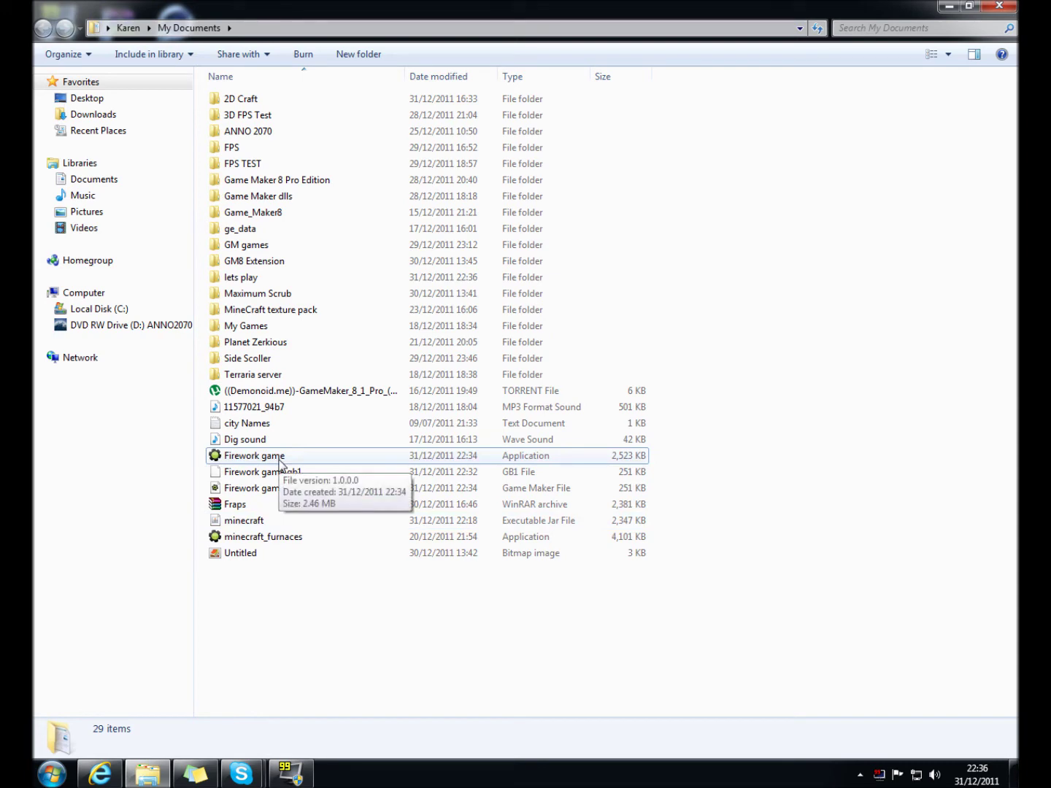
{"action": "double_click", "coordinate": [280, 463]}
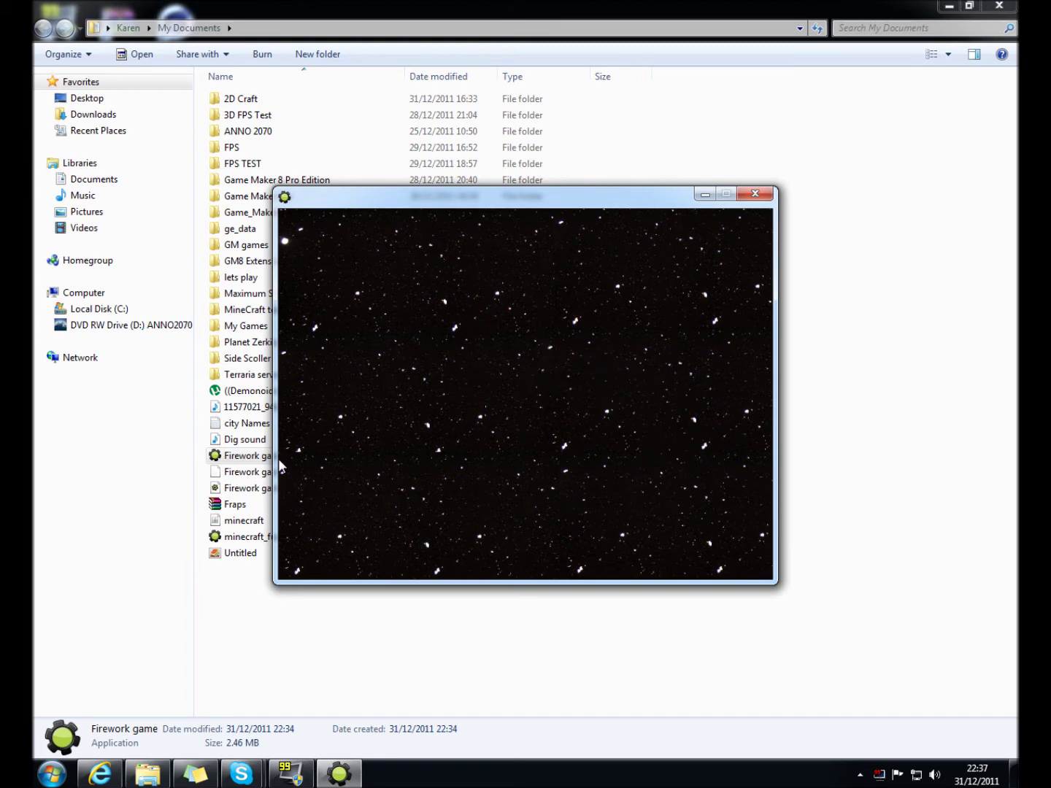
{"action": "key", "text": "Escape"}
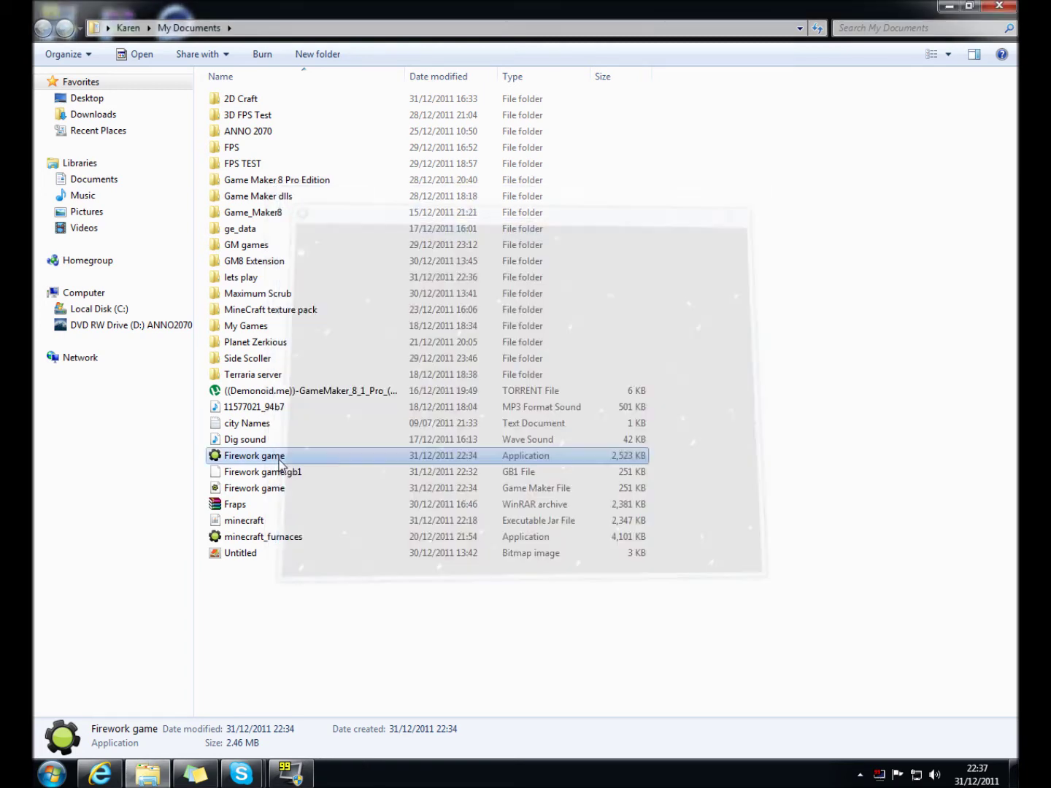